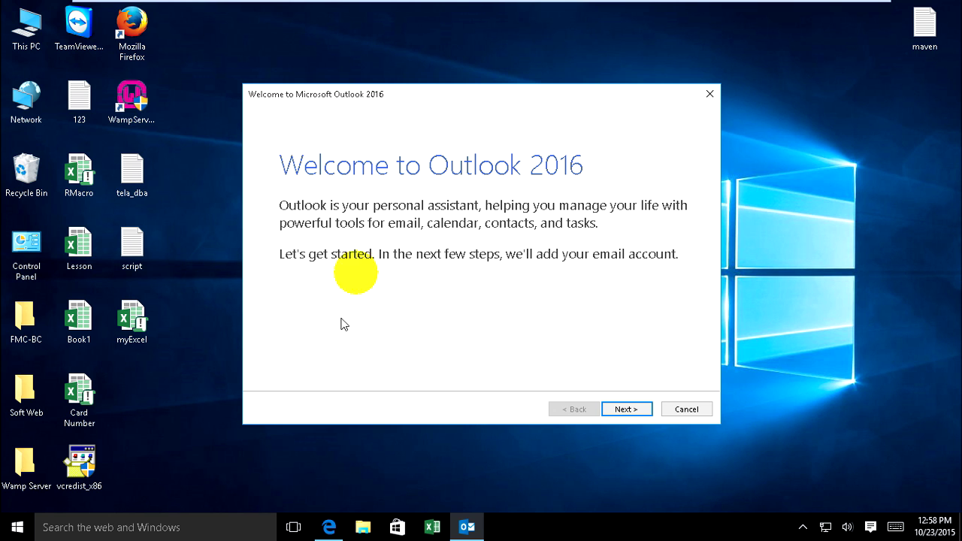
- Start a manual POP or IMAP account setup in the Add Account wizard
click(623, 410)
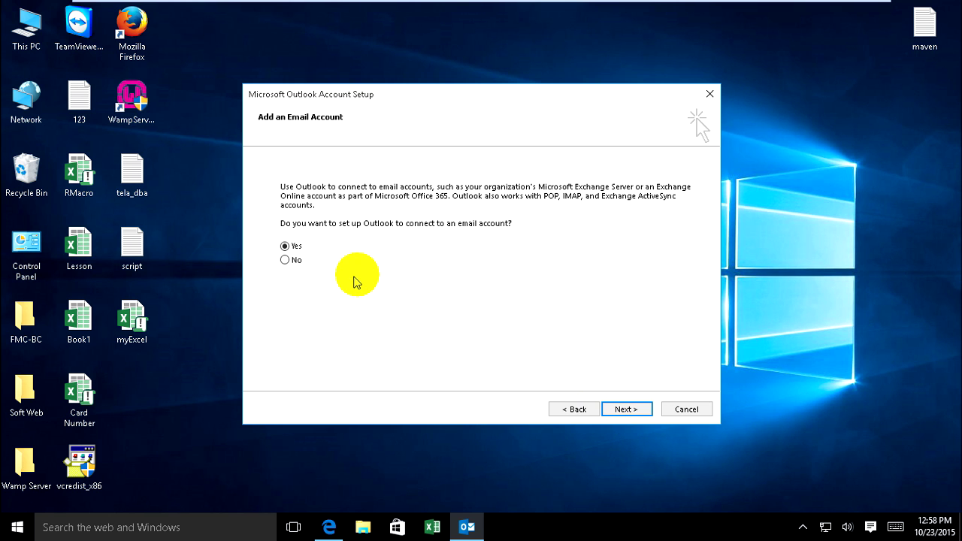
click(626, 410)
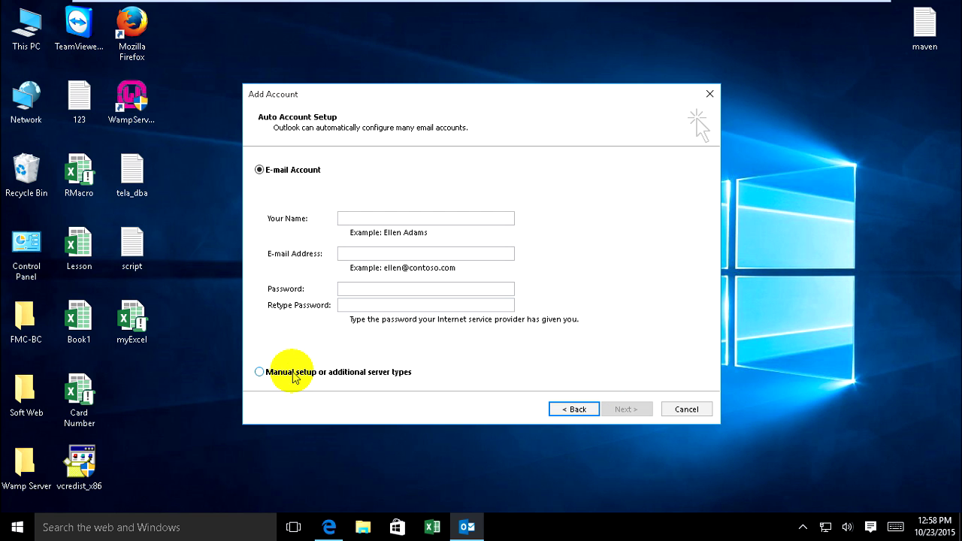
click(263, 375)
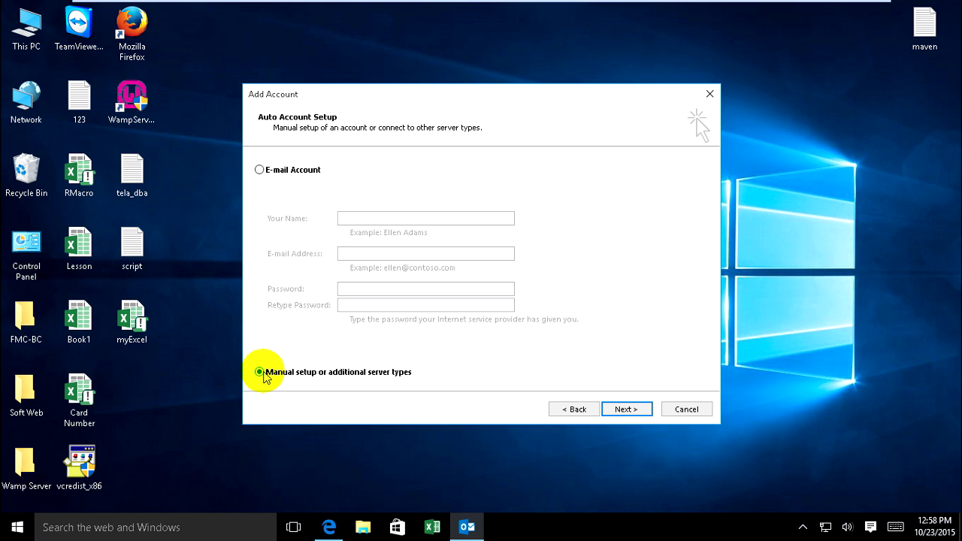
click(646, 416)
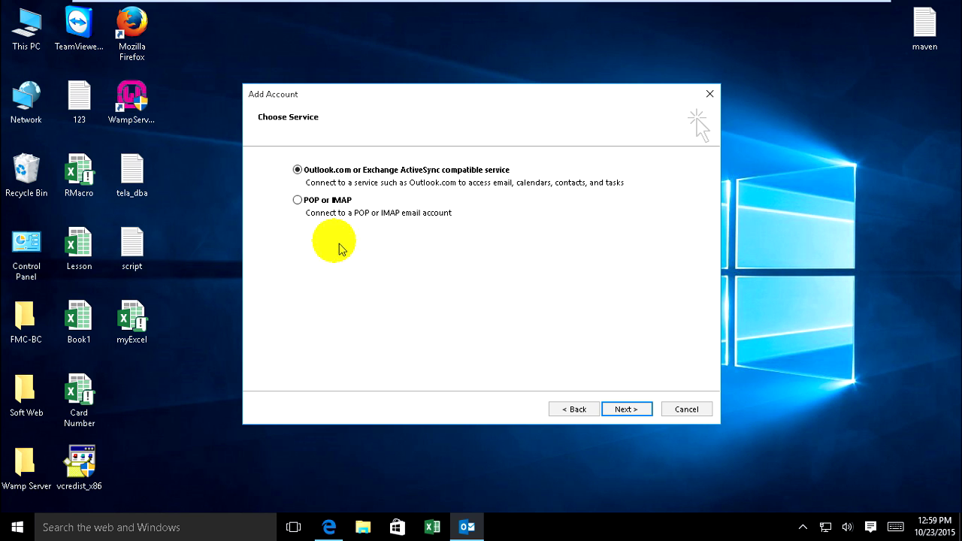
click(298, 201)
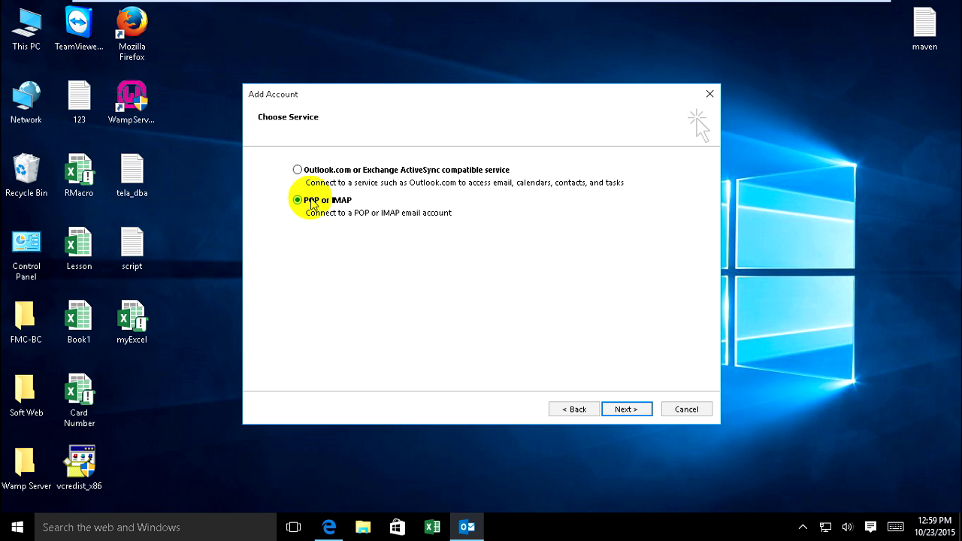
- Enter the Gmail address and the account's display name in the POP/IMAP settings form
click(620, 409)
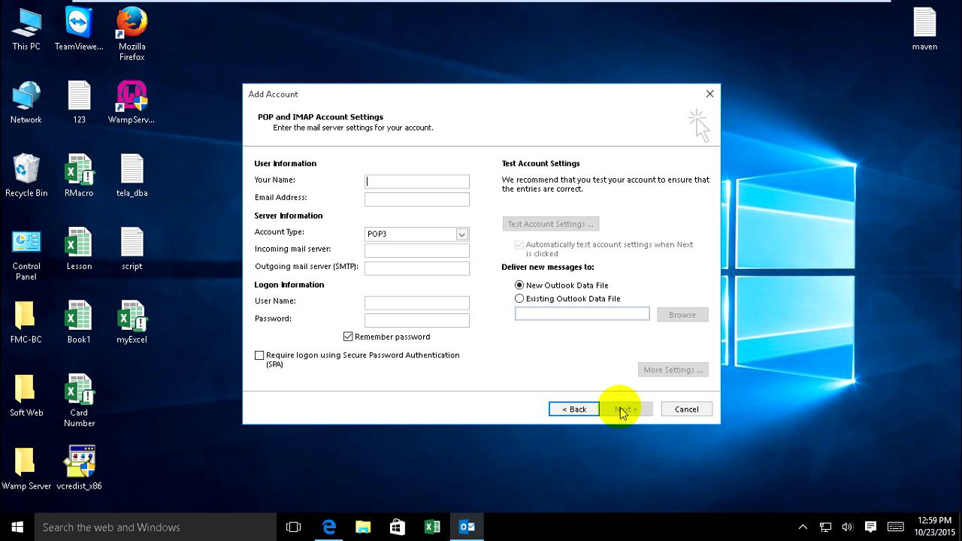
click(382, 199)
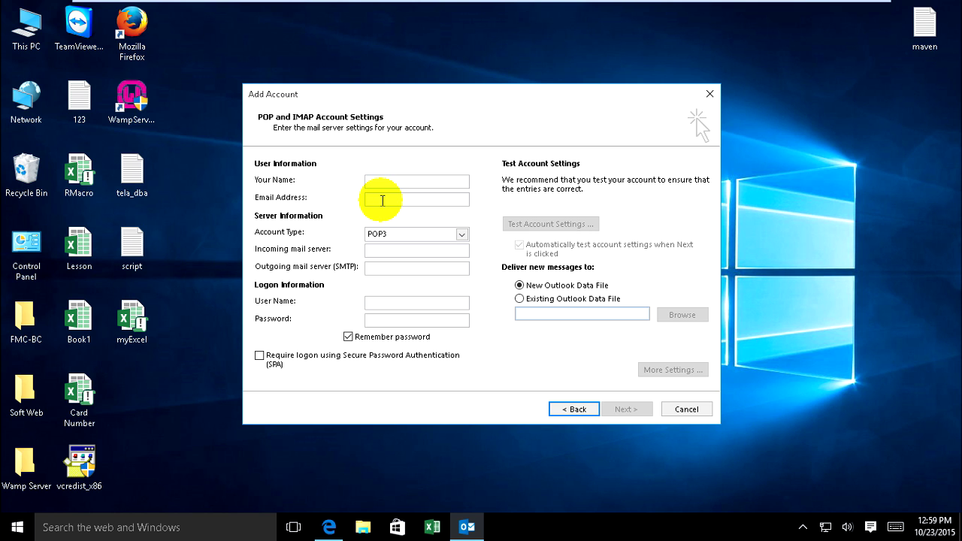
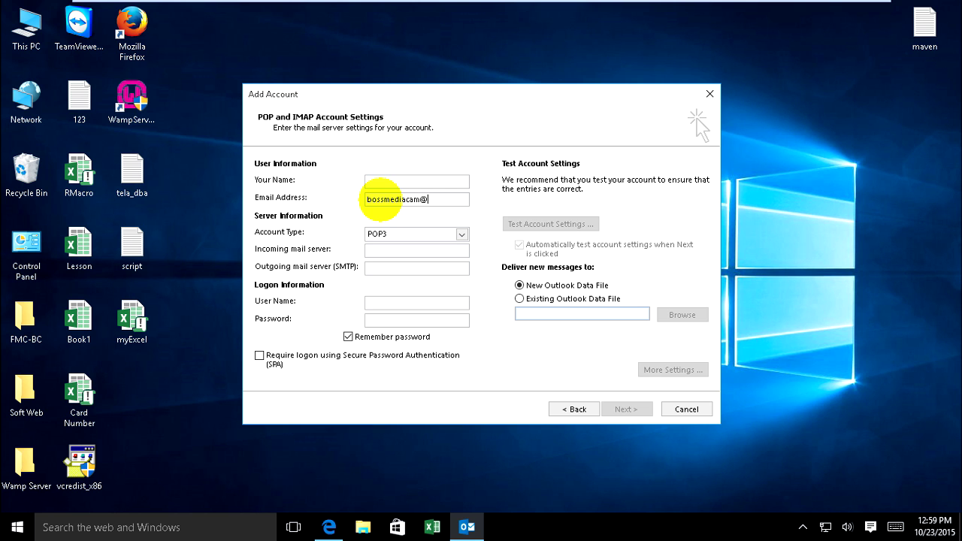
key(Tab)
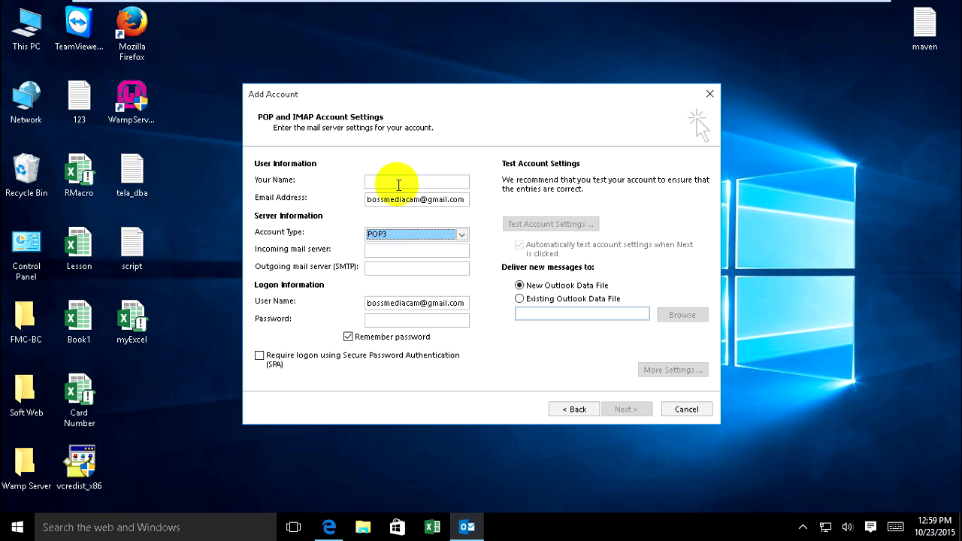
click(398, 183)
text(Bo)
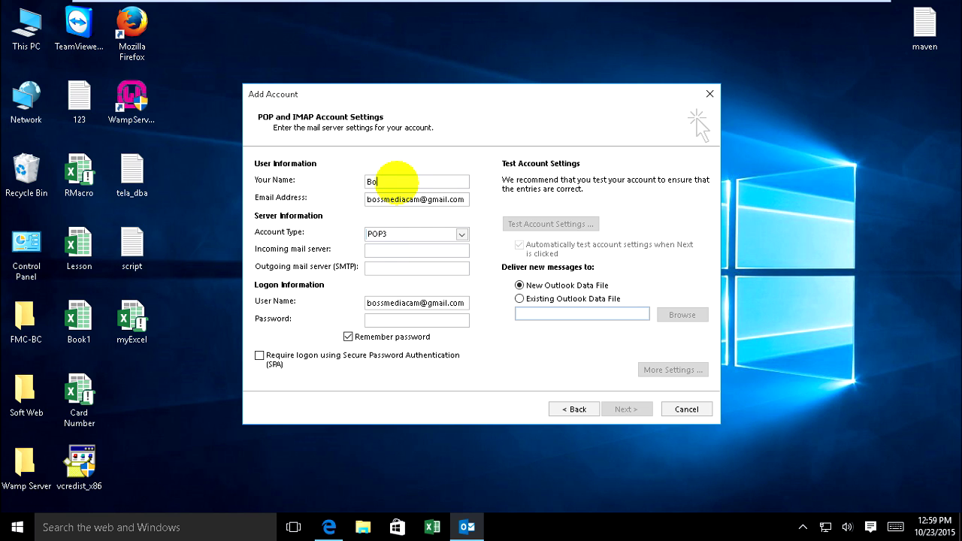
text(ss Me)
text(d)
text(ia)
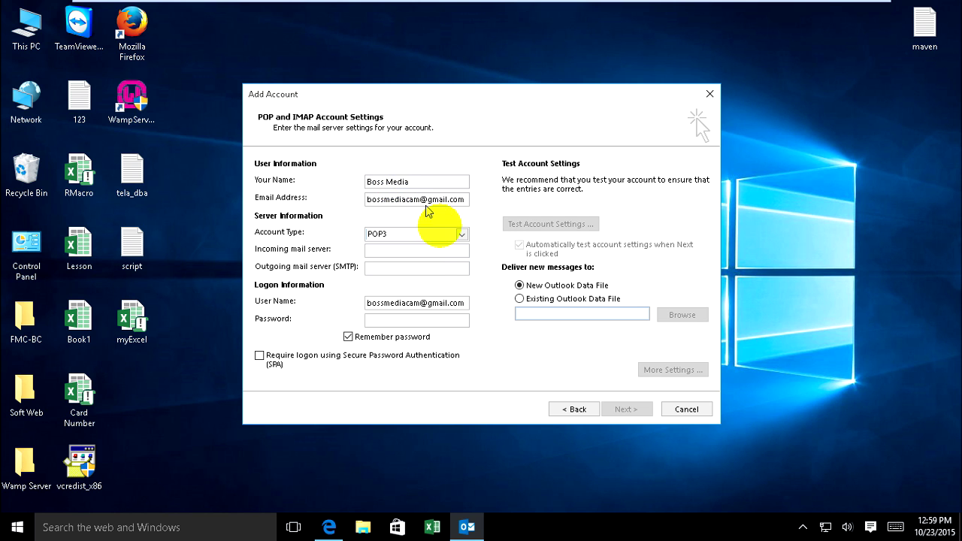
- Set incoming server pop.gmail.com and outgoing server smtp.gmail.com, and enter the account password
click(428, 251)
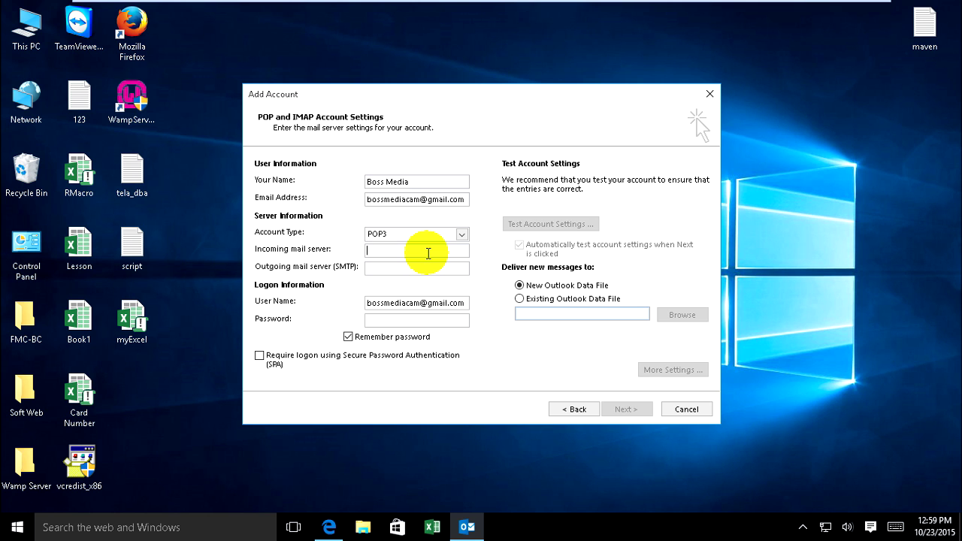
text(po)
text(p.)
text(gmail)
text(.com)
key(Tab)
text(sm)
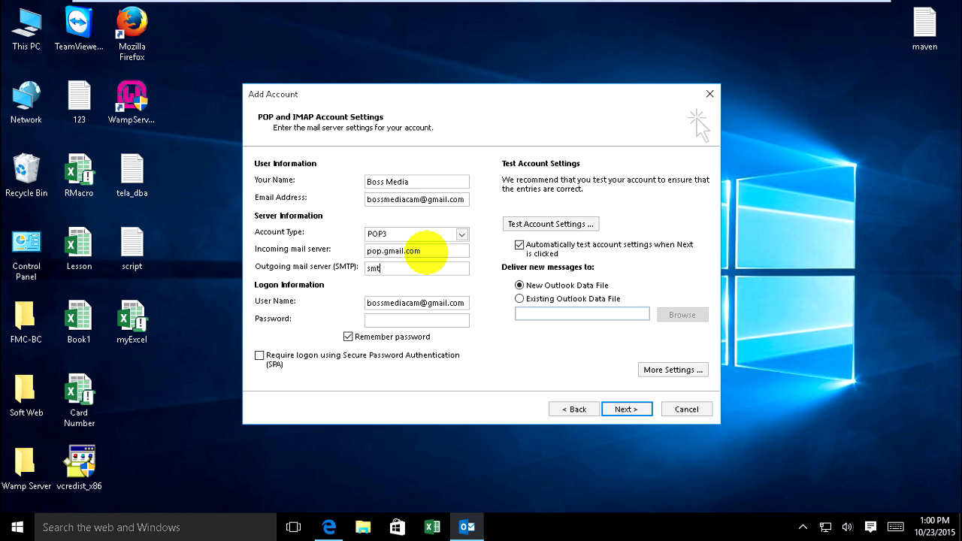
text(tp.)
text(gmail.com)
key(Tab)
key(Tab)
text(****)
text(*********)
text(*)
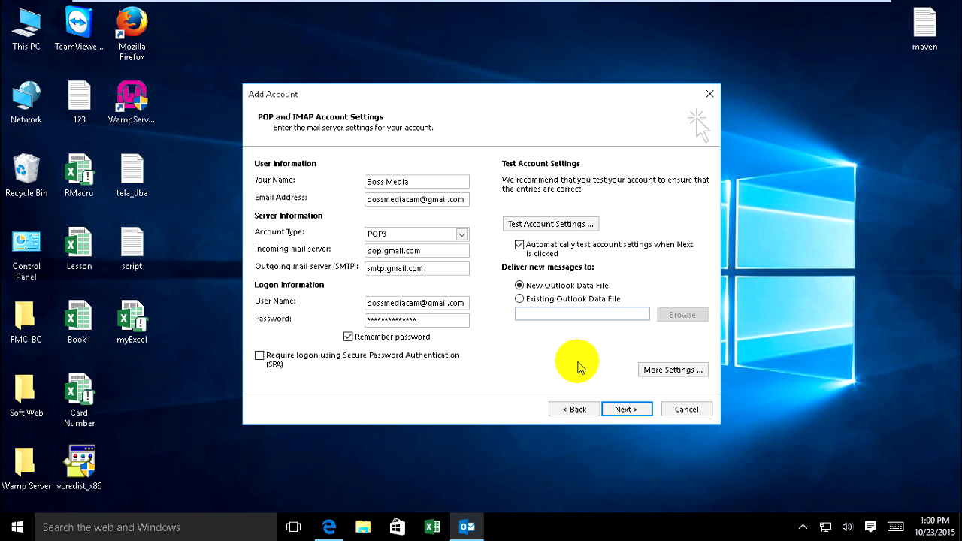
- In More Settings, require authentication for the outgoing SMTP server
click(676, 372)
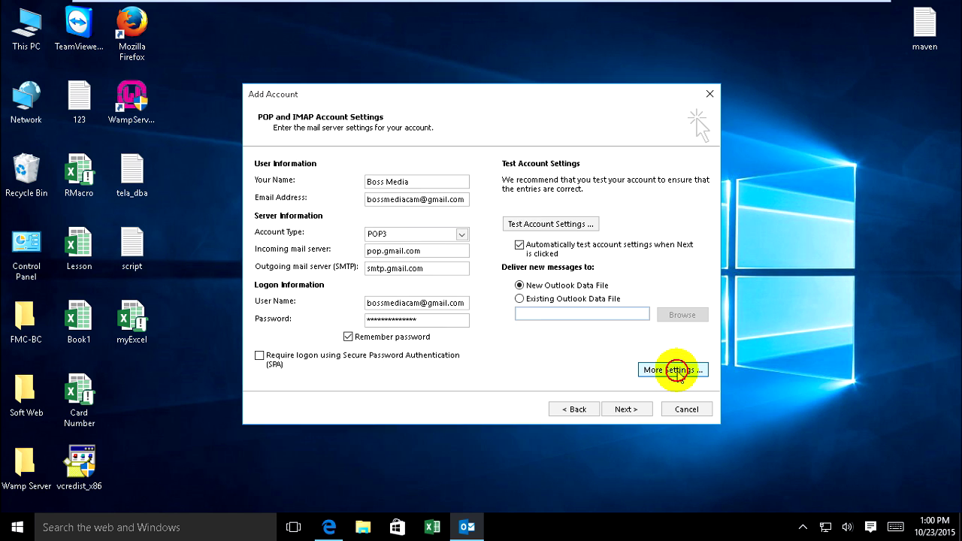
click(331, 204)
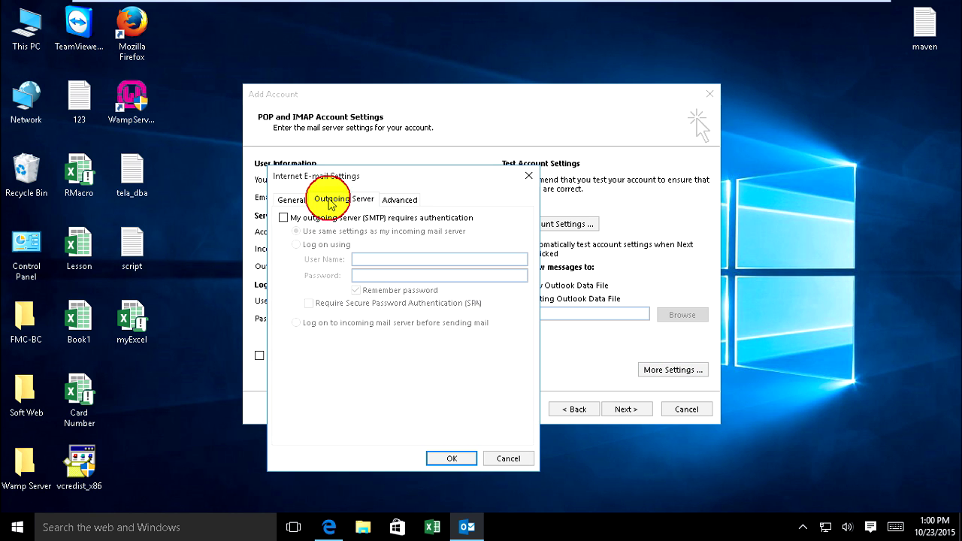
click(283, 218)
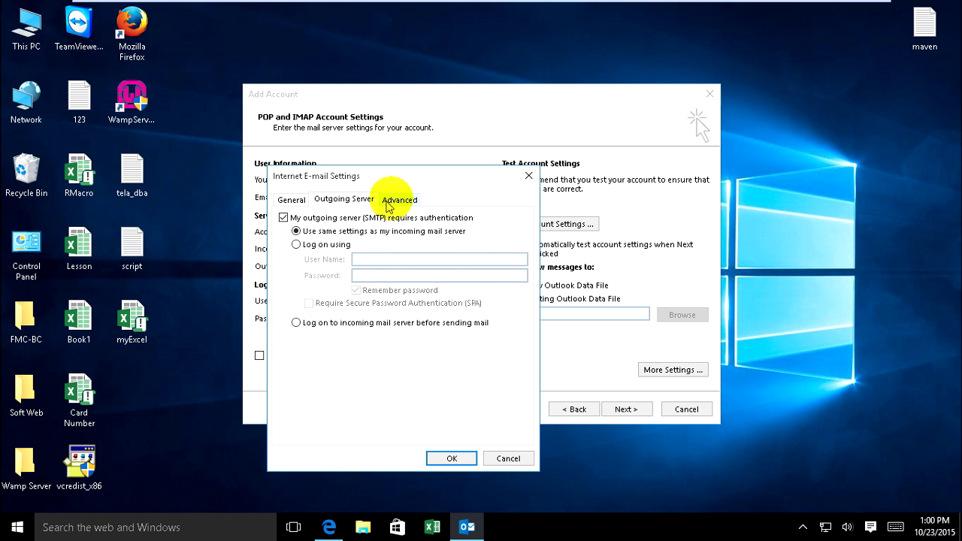
click(397, 199)
- Set POP3 port 995 with SSL and SMTP port 465 with SSL encryption, then confirm
double_click(384, 234)
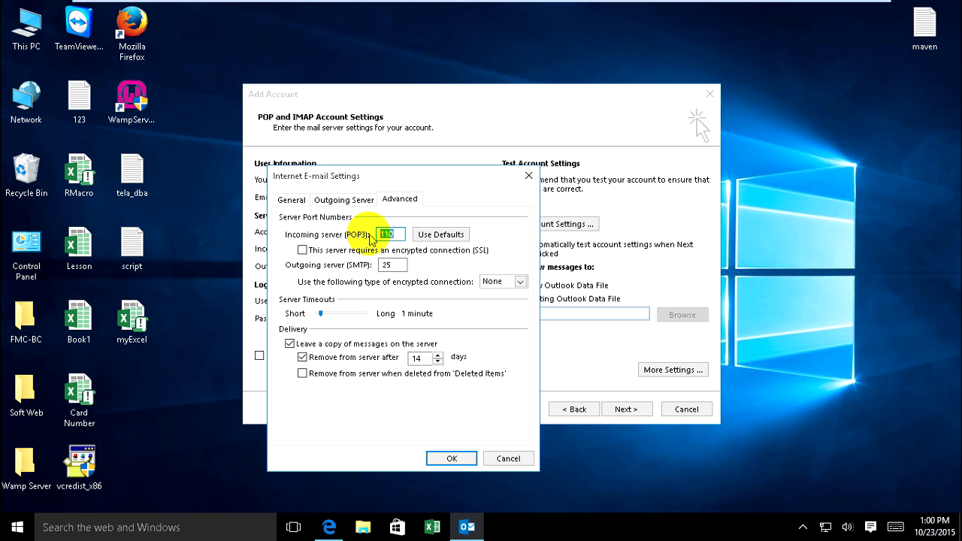
text(955)
click(302, 249)
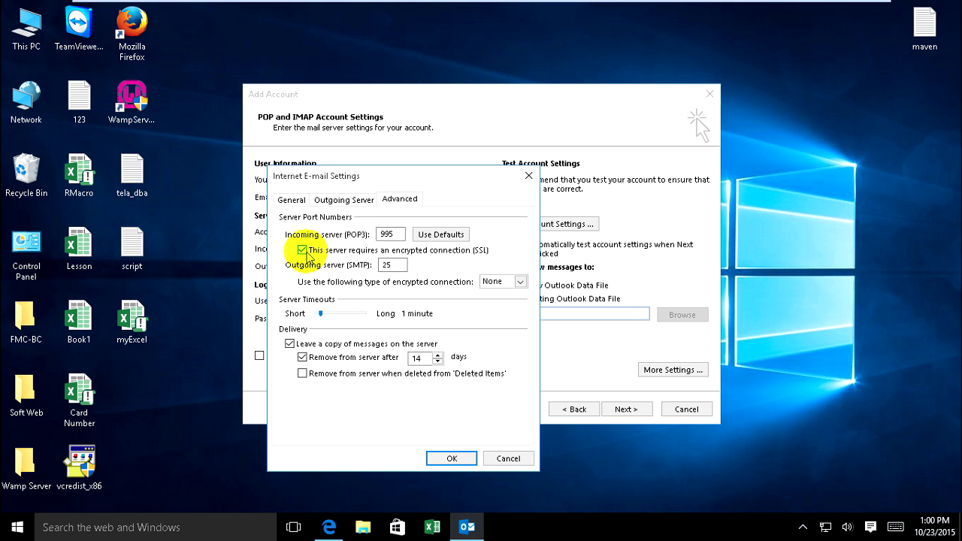
double_click(386, 264)
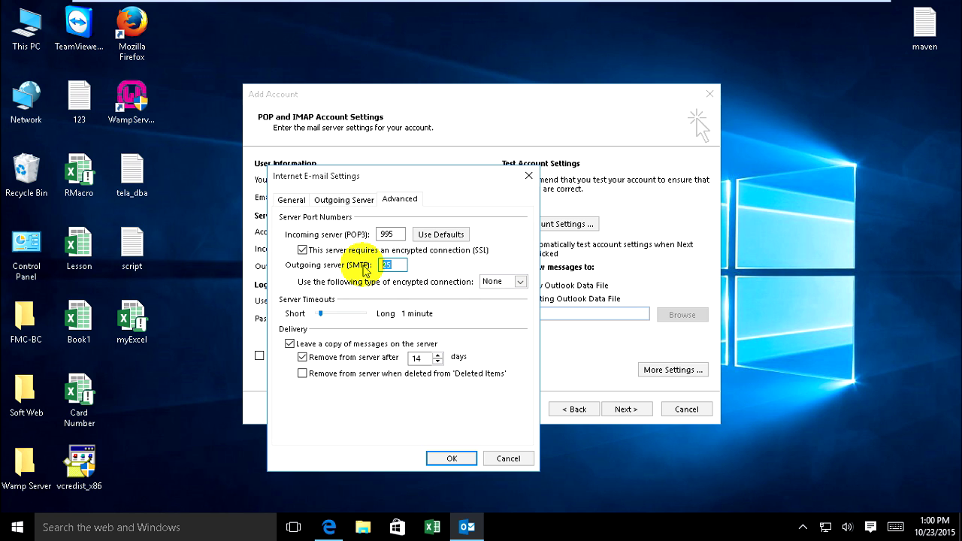
text(465)
click(517, 281)
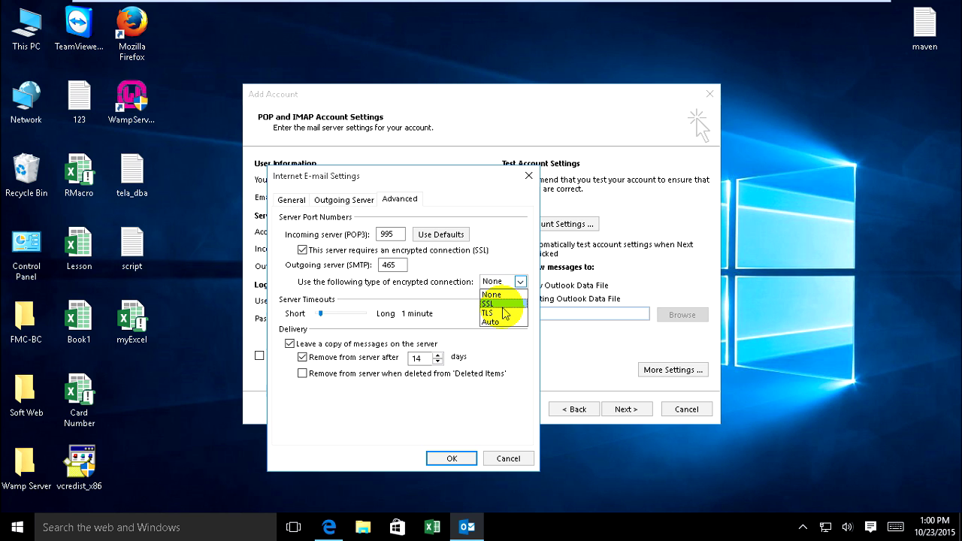
click(494, 303)
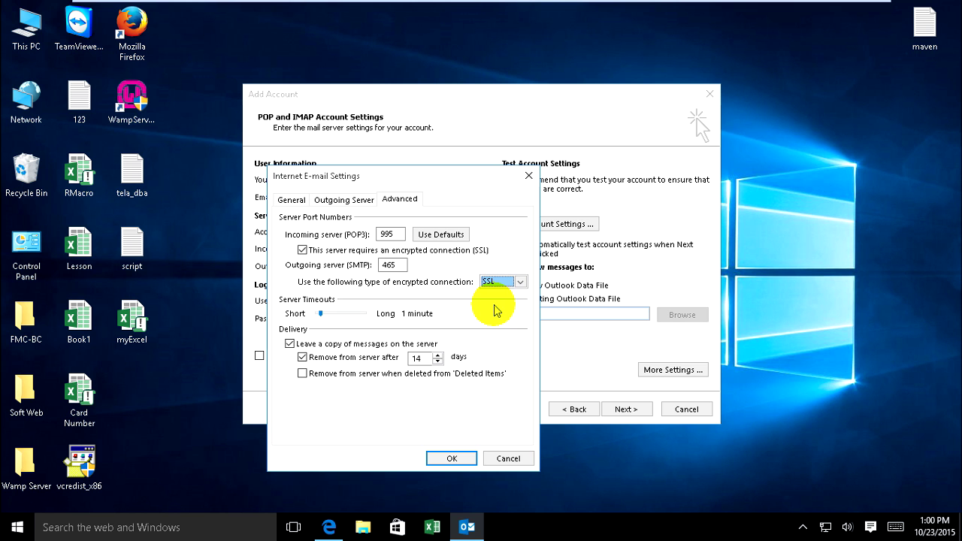
click(453, 458)
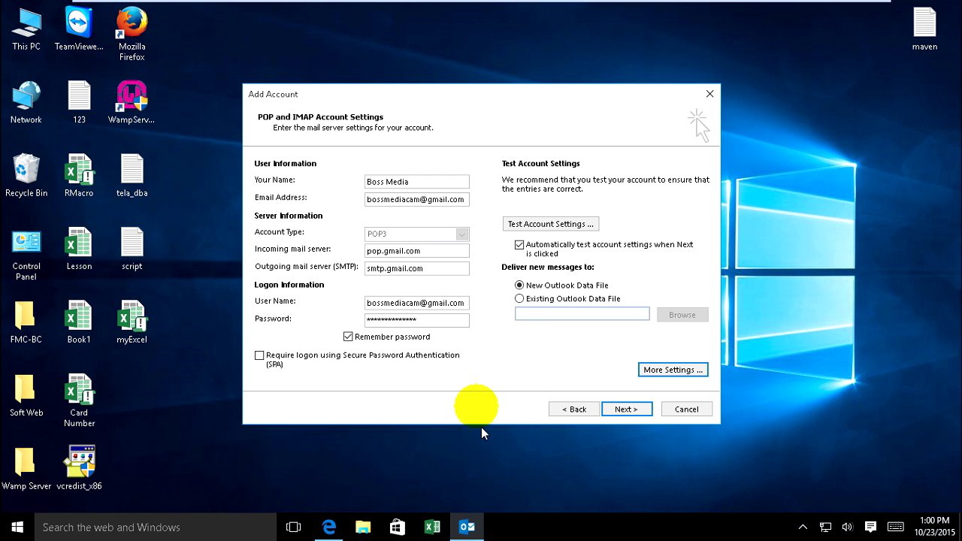
- Test the account settings, which fail the POP3 logon, and switch to Microsoft Edge
click(539, 223)
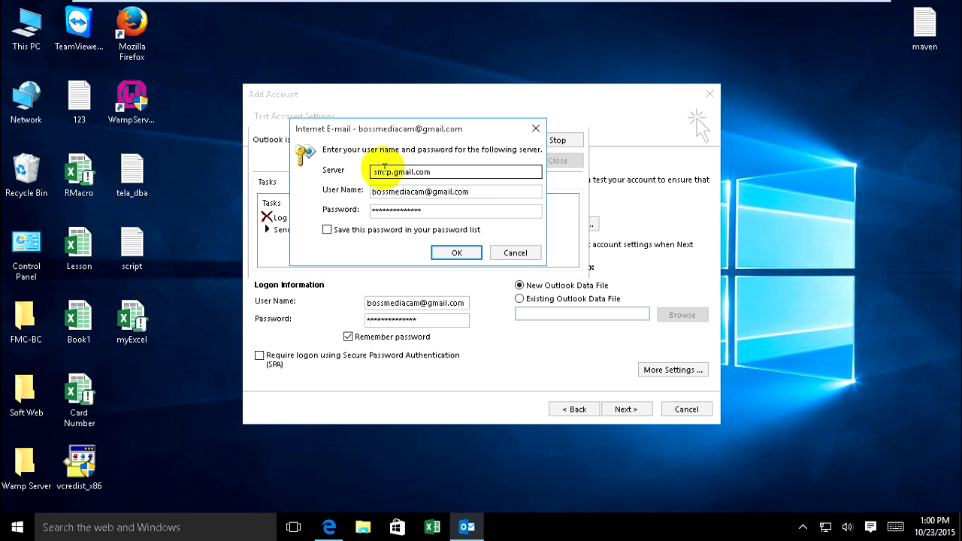
click(329, 526)
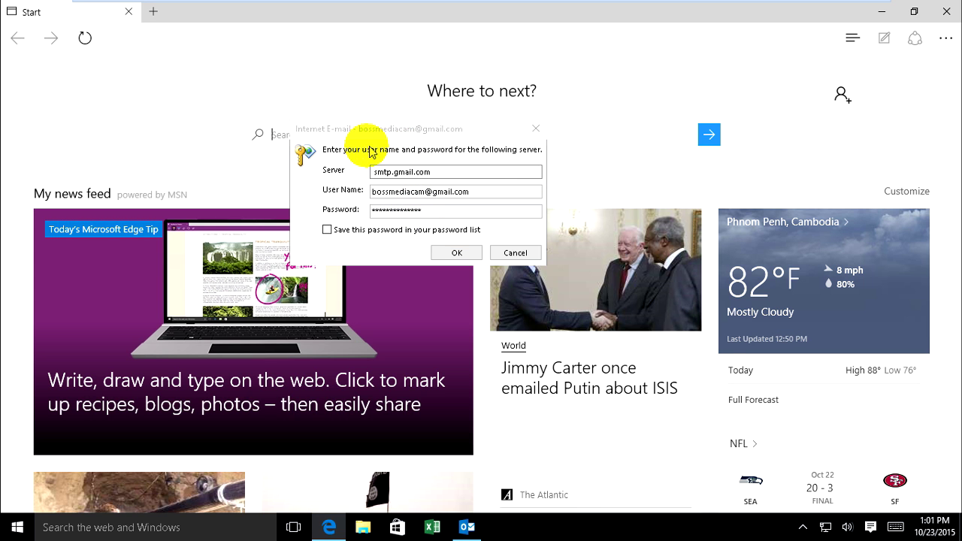
- Bring Edge in front of the credential prompt and reach the Gmail sign-in page
click(370, 153)
click(385, 128)
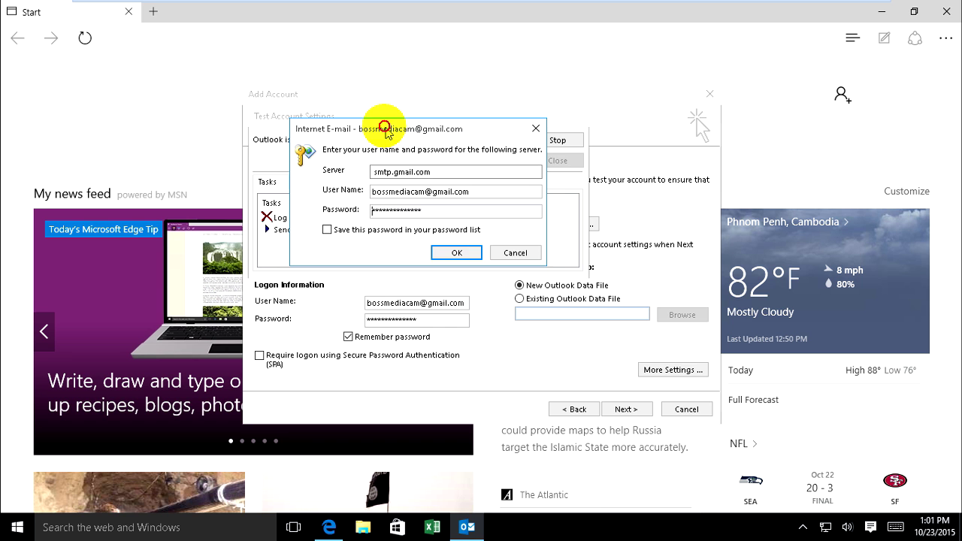
click(172, 101)
click(311, 28)
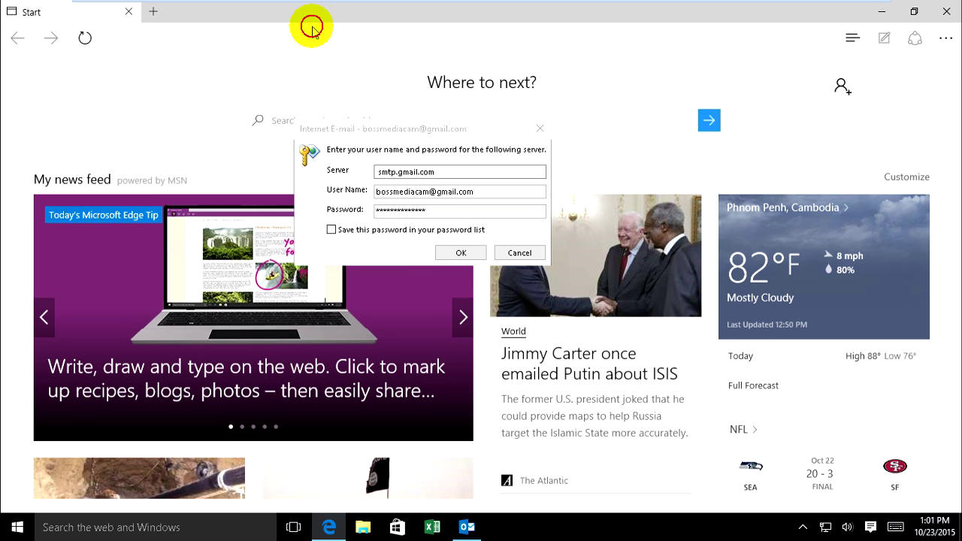
click(319, 130)
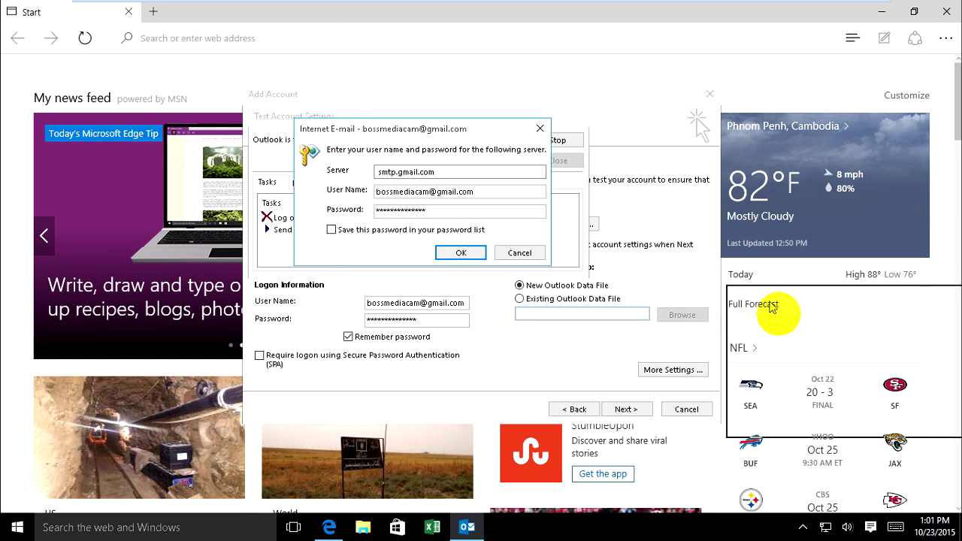
click(374, 38)
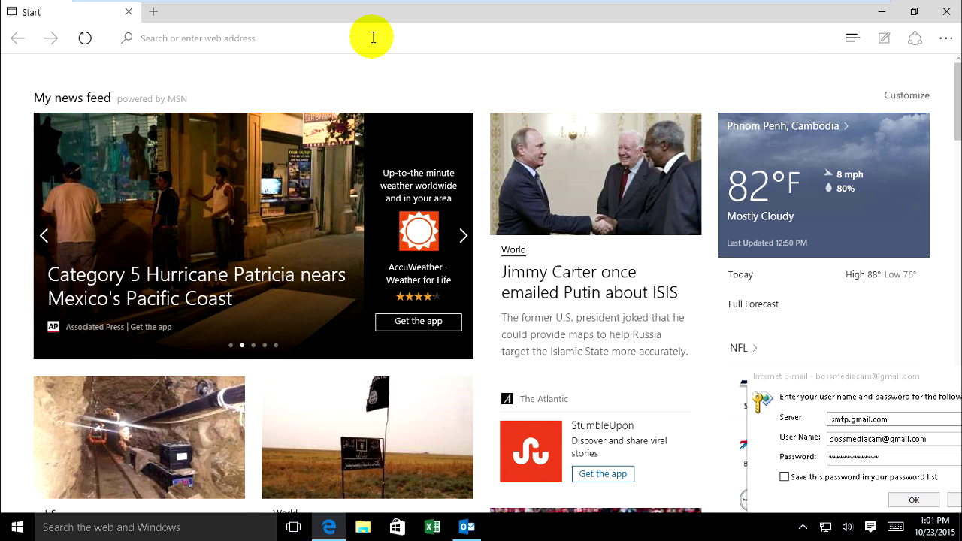
text(gma)
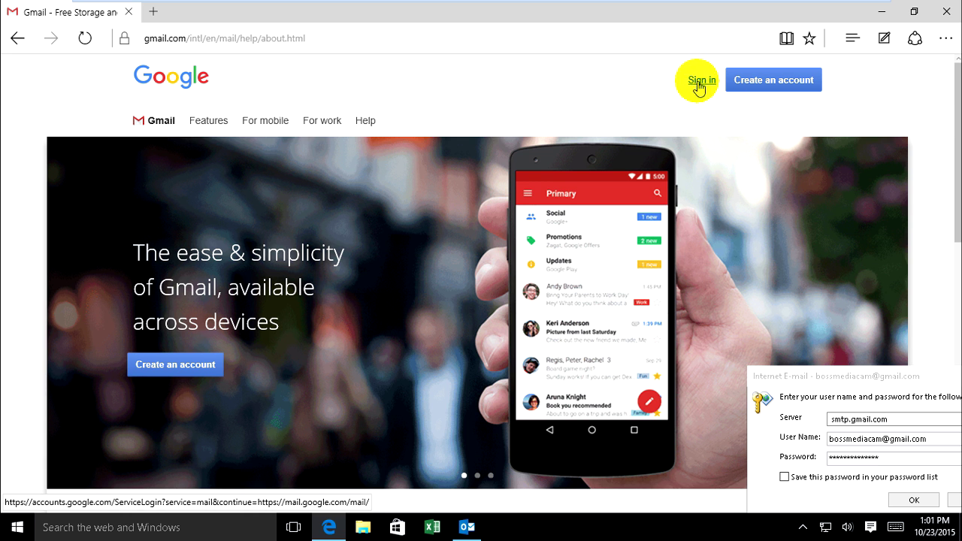
click(699, 81)
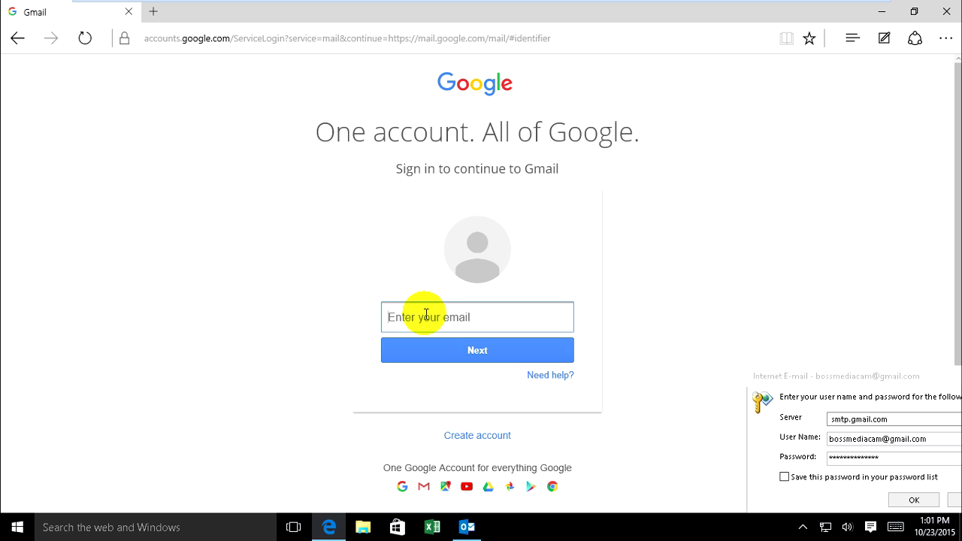
- Sign in to Gmail with the account's email address and password
text(n)
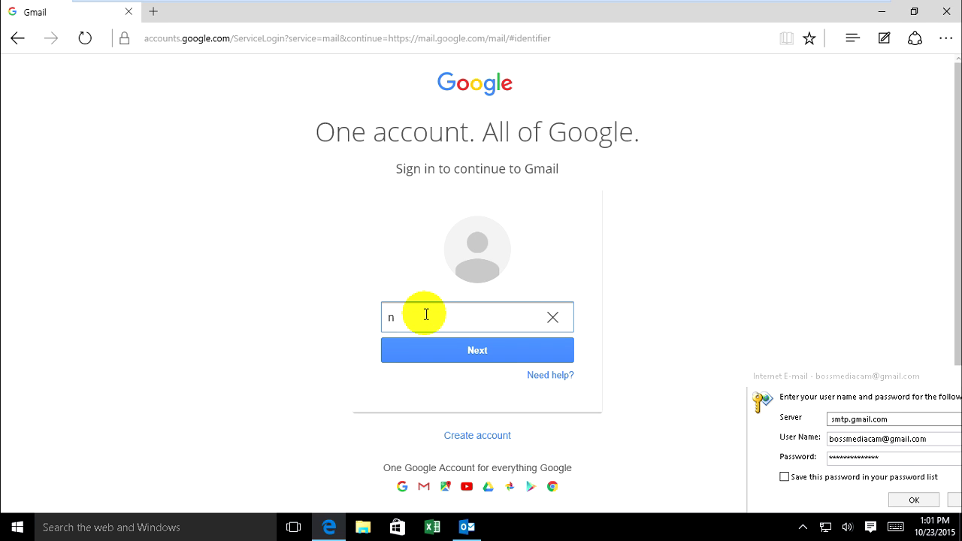
text(m)
key(BackSpace)
key(BackSpace)
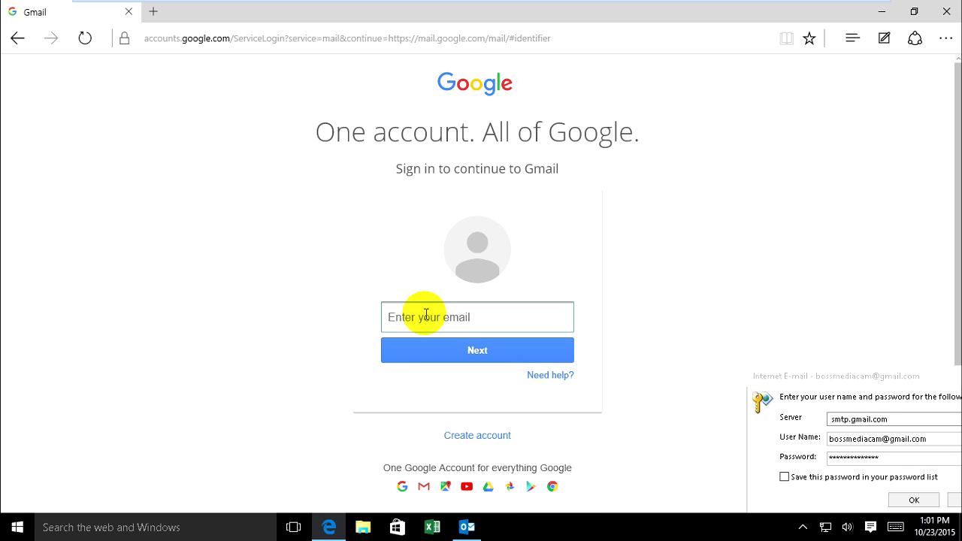
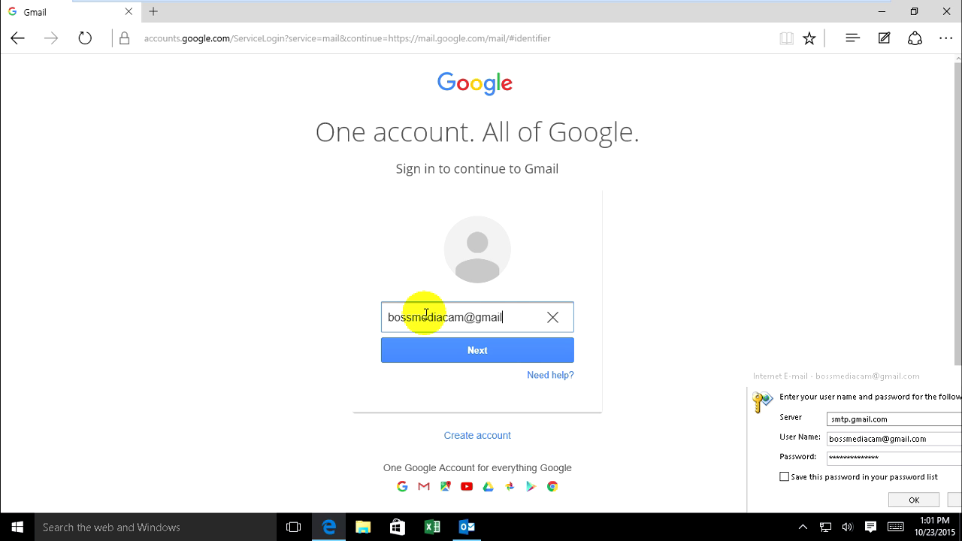
key(Return)
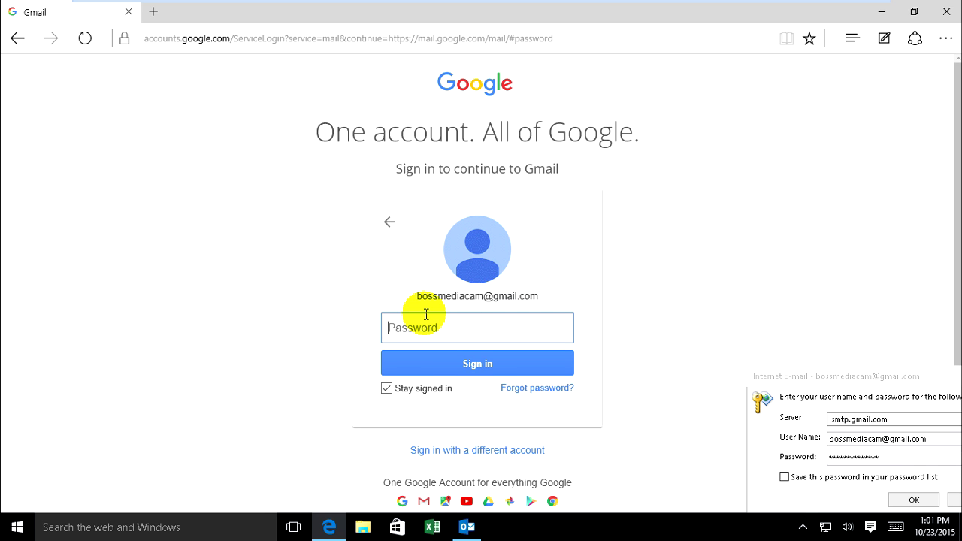
text(••)
text(••••)
text(••••••)
text(•)
key(Return)
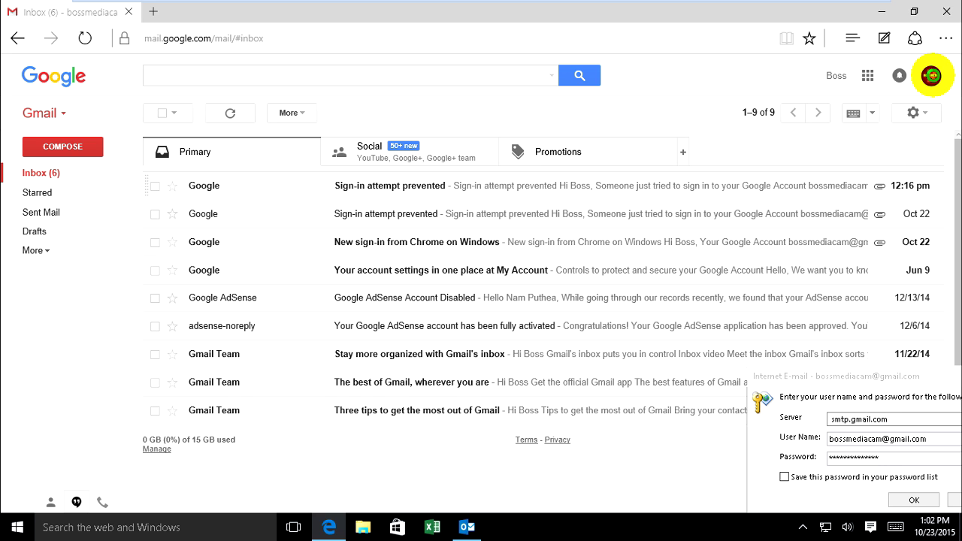
- Open the Google account menu from the profile avatar at Gmail's top right
click(932, 76)
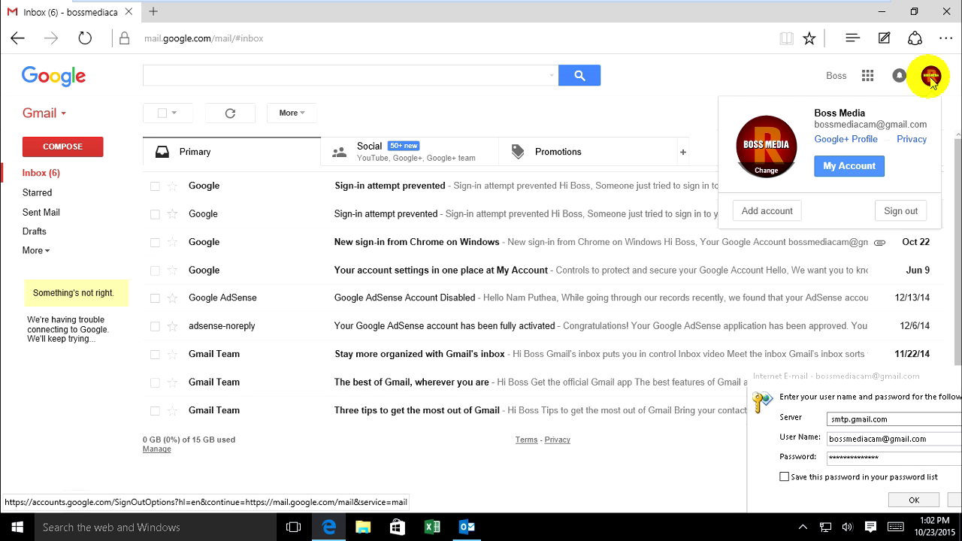
- Open My Account and go to its Sign-in & security settings
click(846, 169)
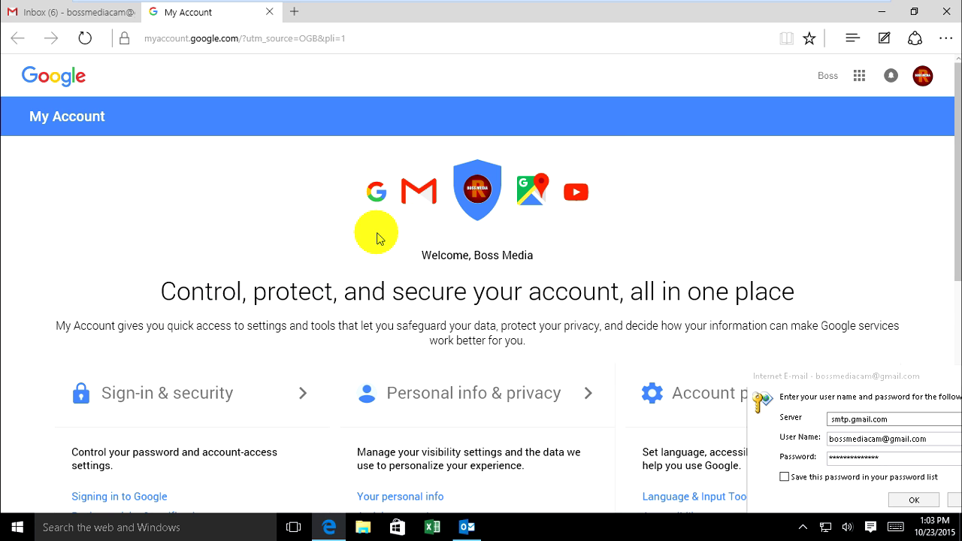
scroll(378, 238, down, 2)
scroll(381, 239, down, 1)
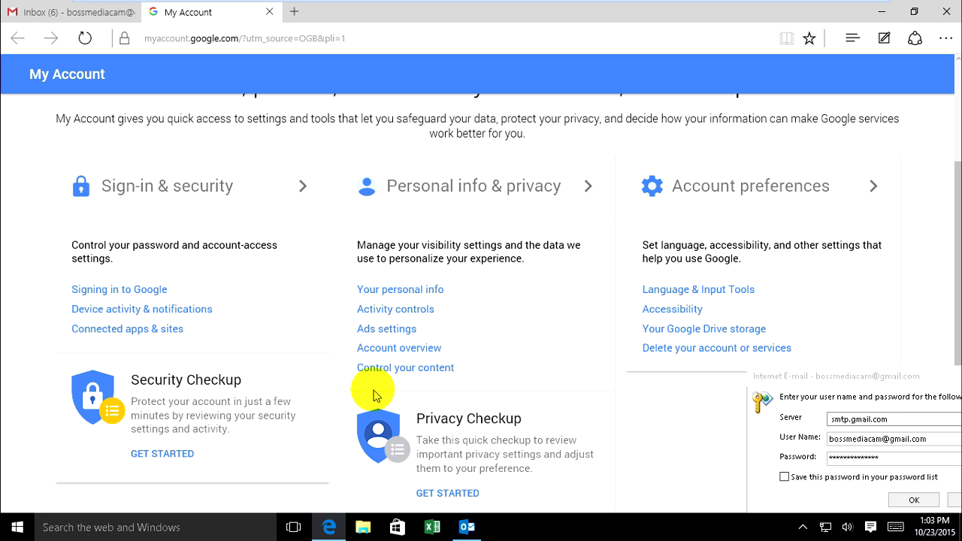
click(398, 293)
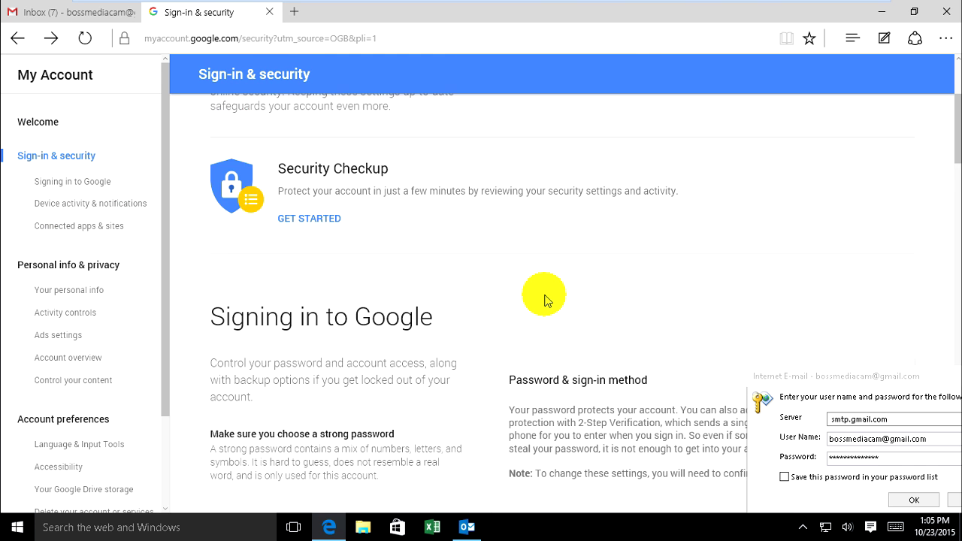
- Scroll down to the 'Allow less secure apps: OFF' setting
scroll(547, 299, down, 4)
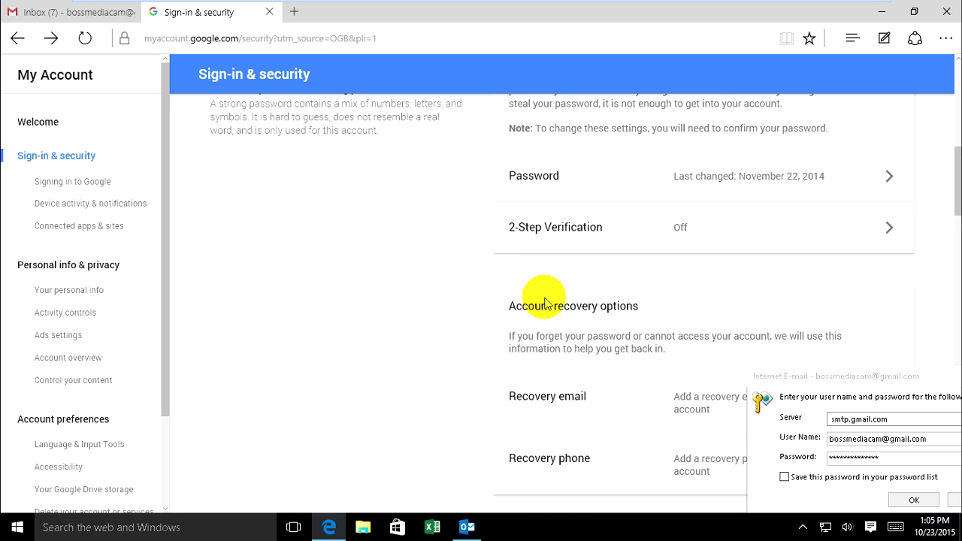
scroll(547, 300, down, 5)
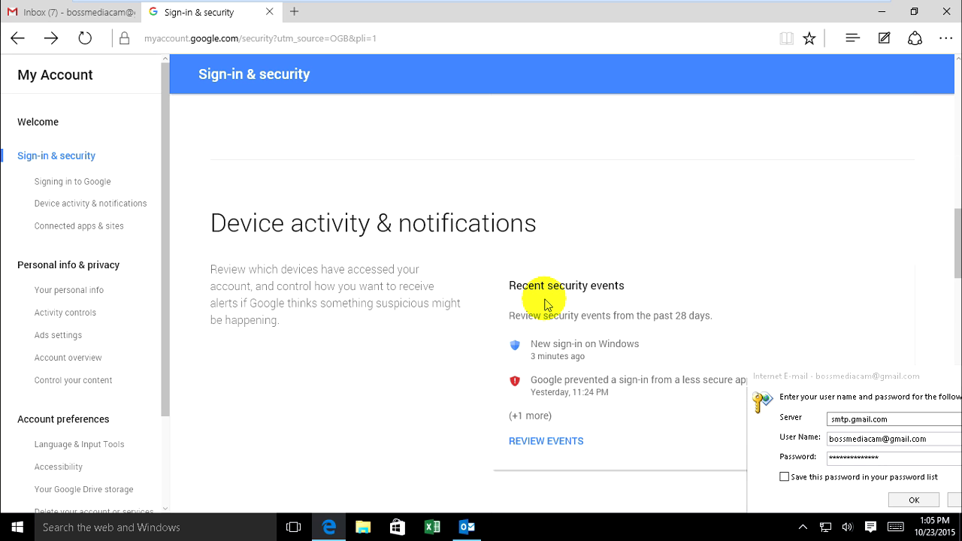
scroll(546, 304, down, 1)
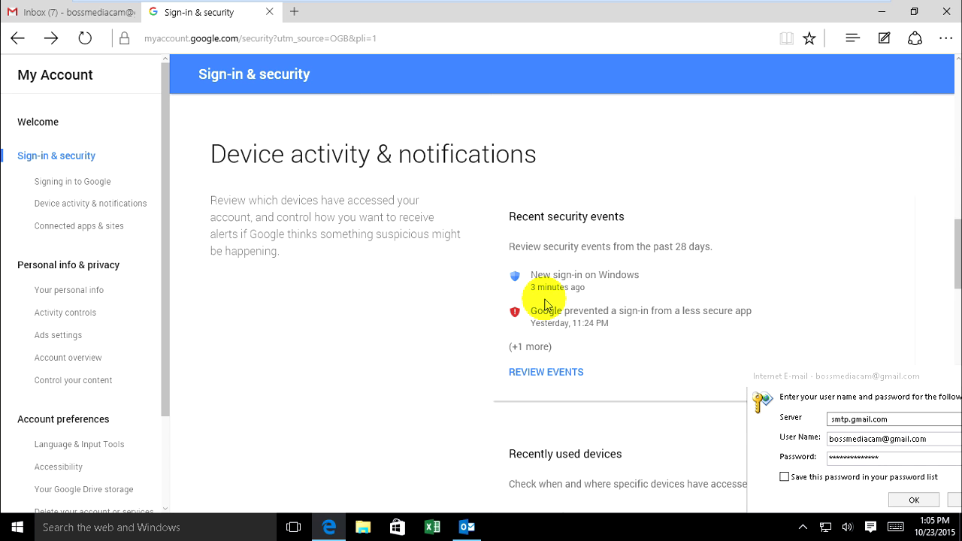
scroll(546, 304, down, 3)
scroll(547, 305, up, 2)
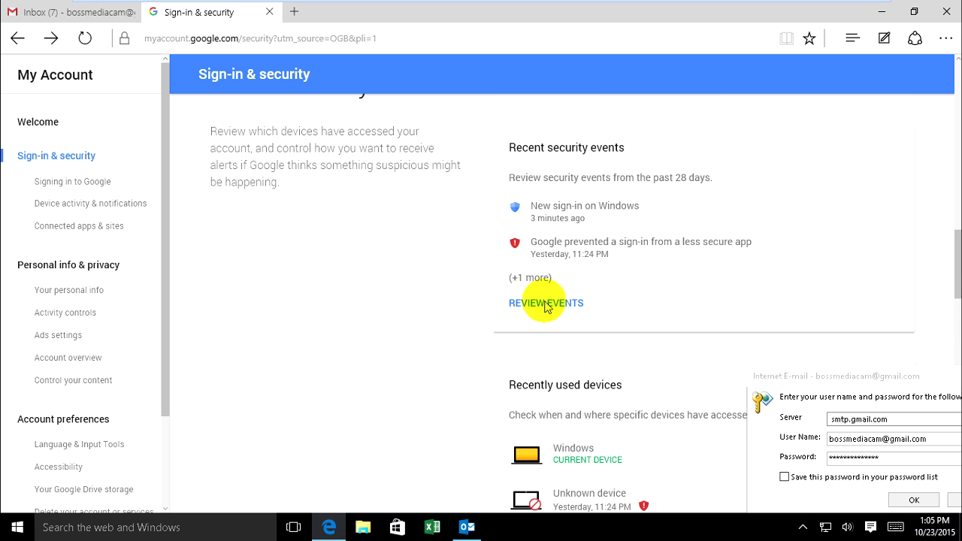
scroll(546, 306, down, 5)
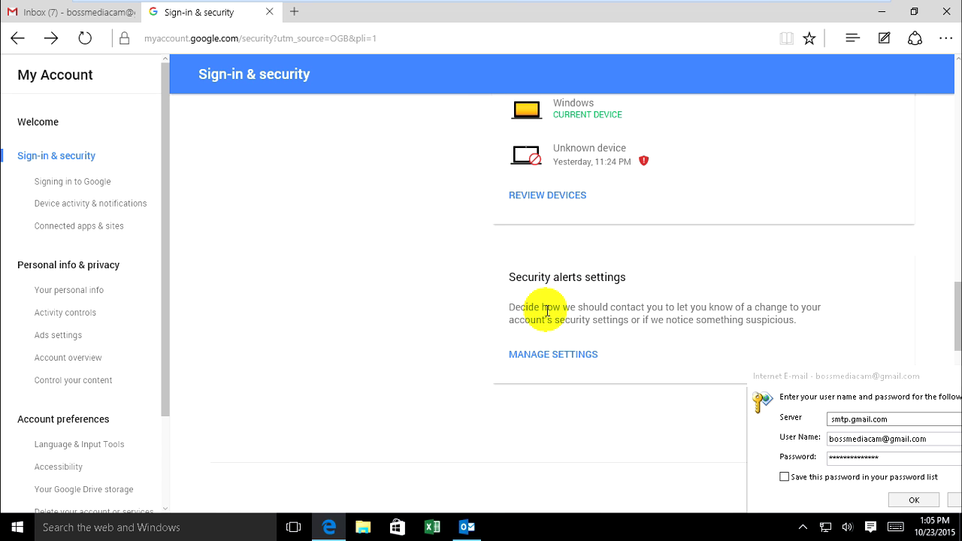
scroll(546, 305, down, 2)
scroll(547, 316, down, 1)
scroll(547, 319, down, 1)
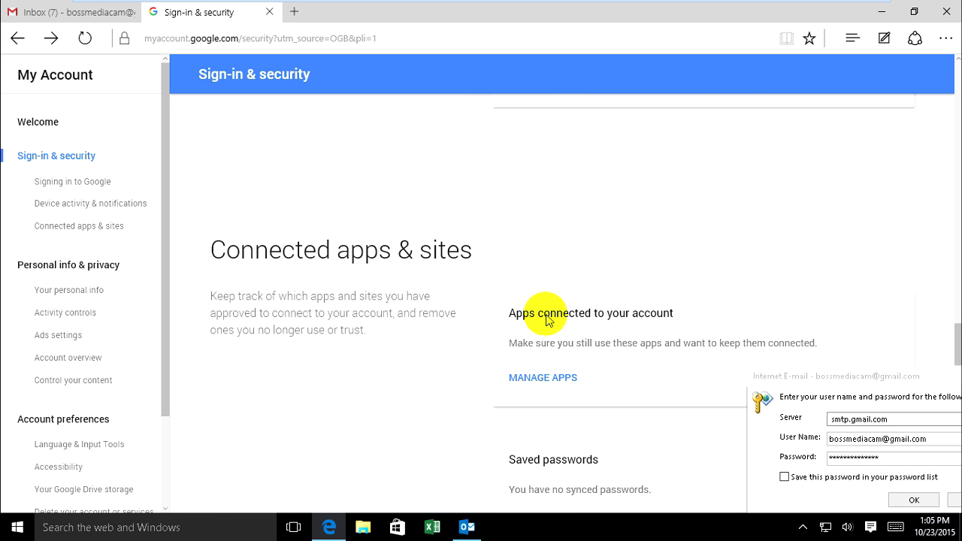
scroll(546, 320, down, 1)
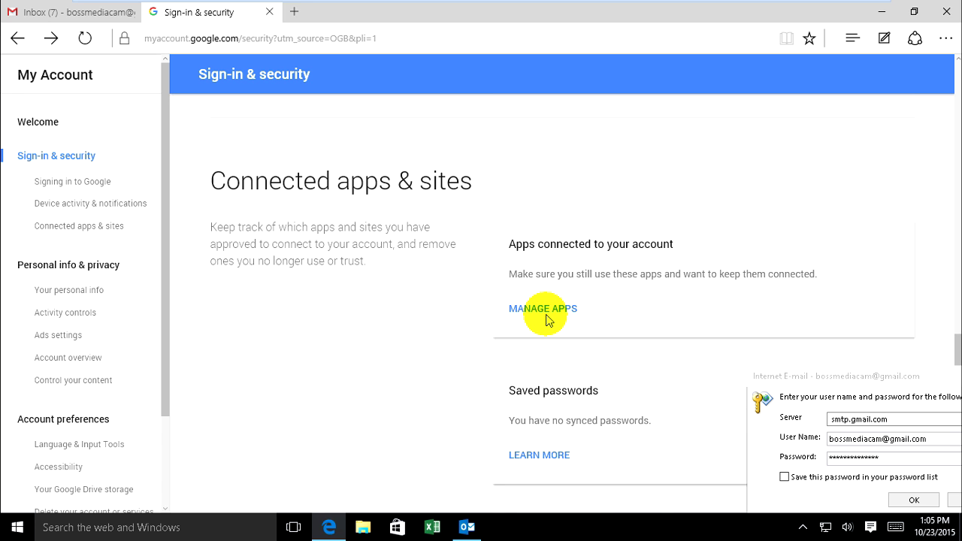
scroll(546, 319, down, 1)
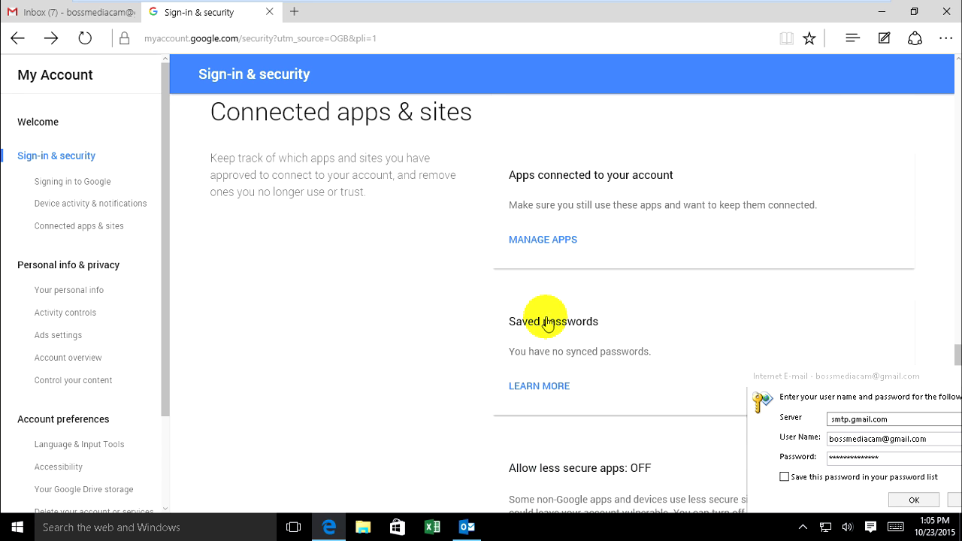
scroll(546, 319, down, 3)
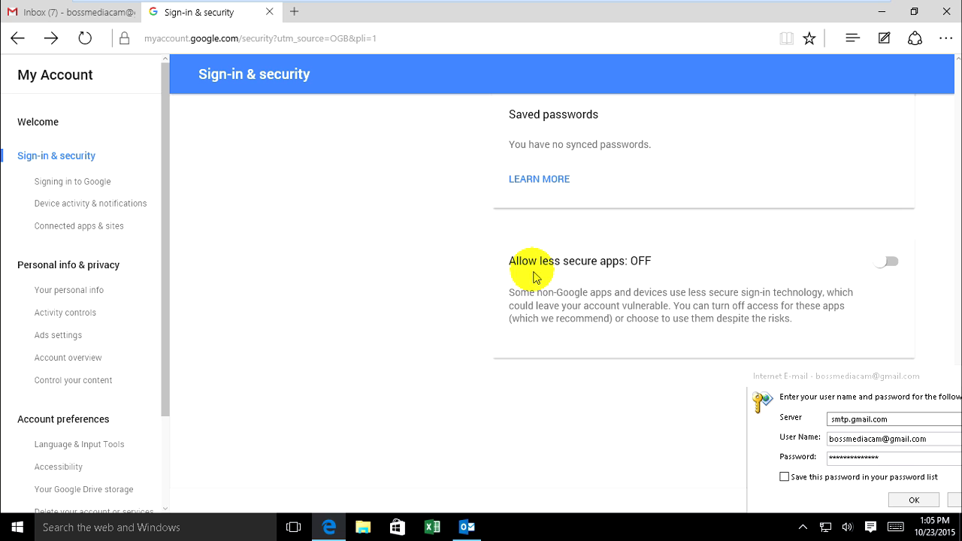
- Switch 'Allow less secure apps' from OFF to ON
click(517, 265)
drag(518, 265, 653, 260)
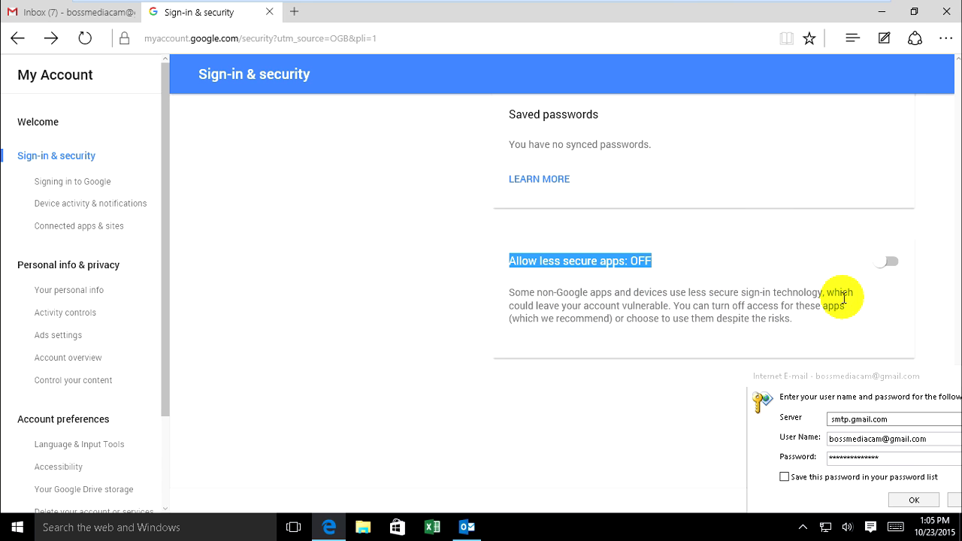
click(882, 262)
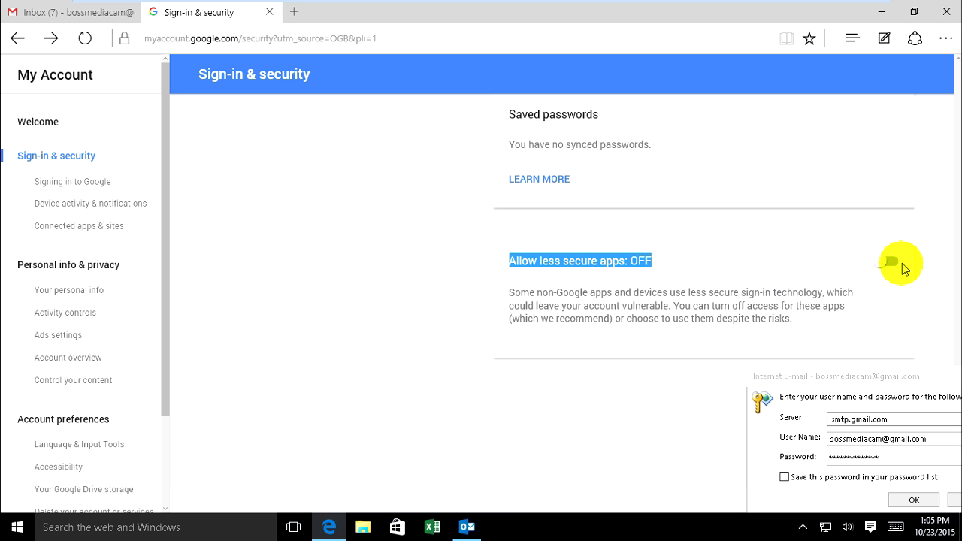
click(886, 261)
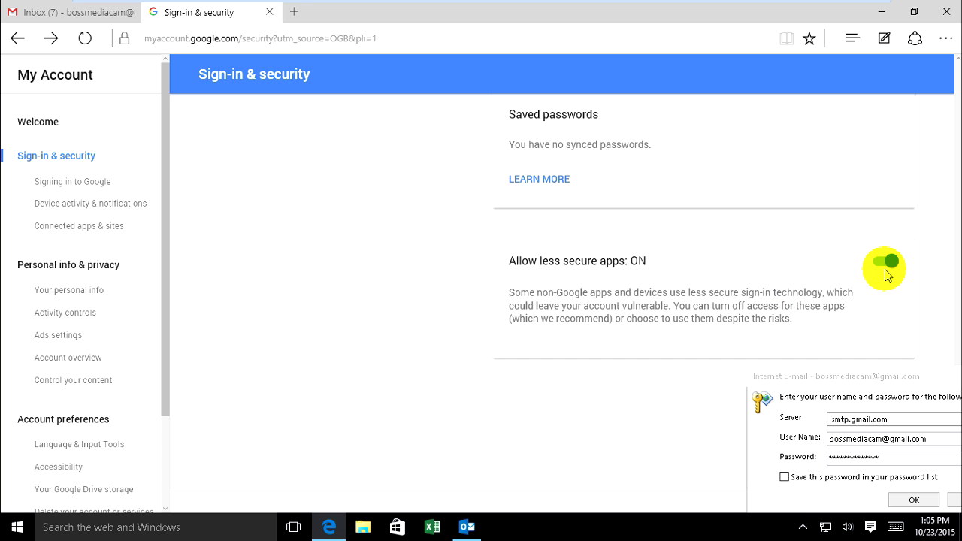
mouse_move(837, 376)
mouse_down()
mouse_move(479, 184)
mouse_move(392, 116)
mouse_up()
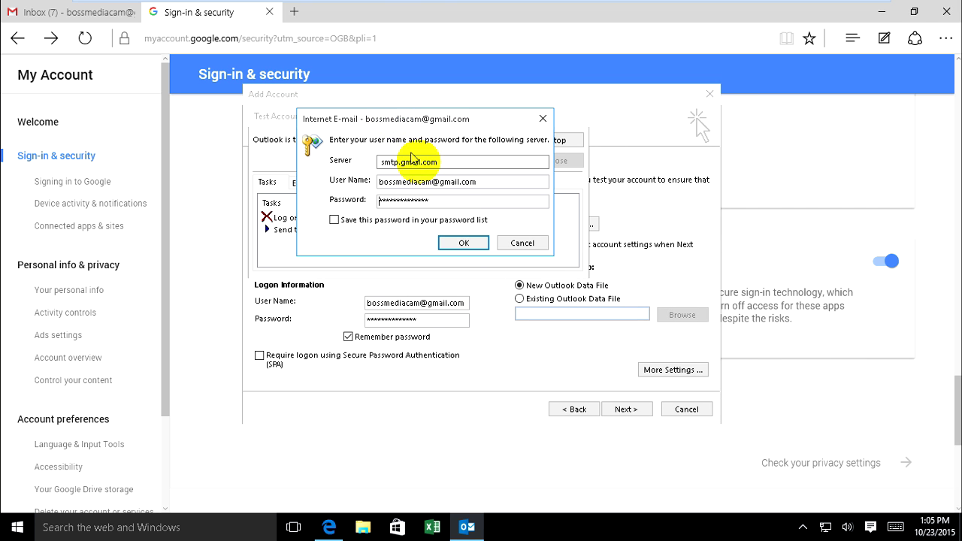
- Confirm the Gmail password prompt, pass the POP3 and SMTP tests, and finish account setup
click(459, 243)
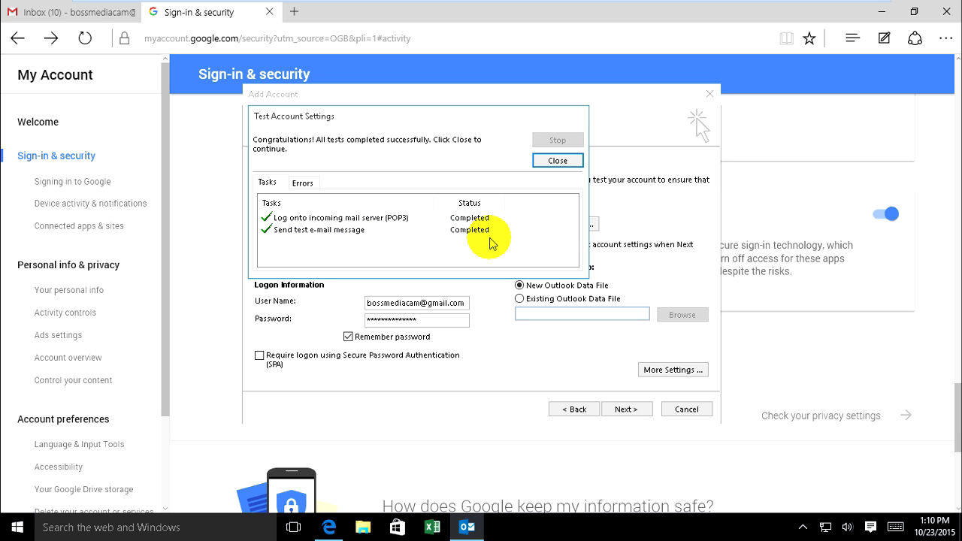
click(556, 162)
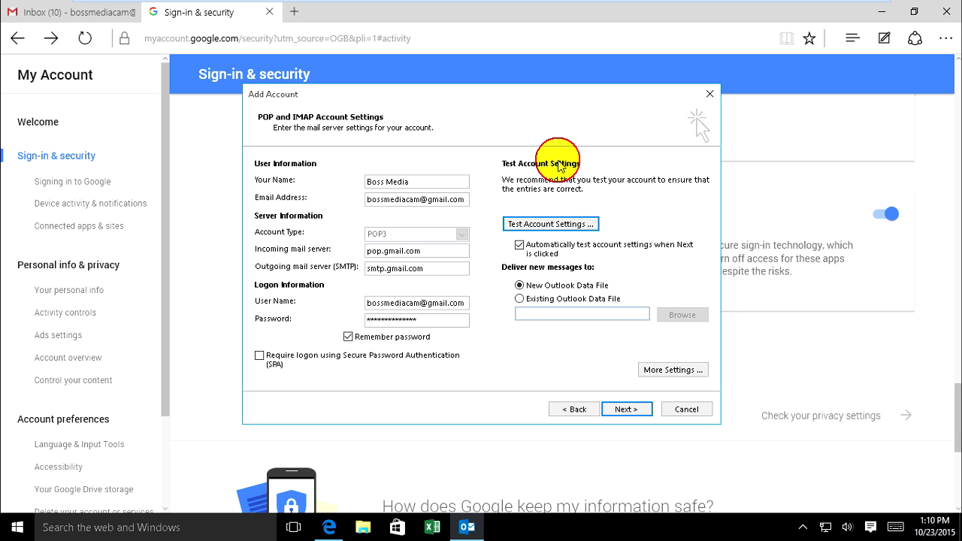
click(620, 410)
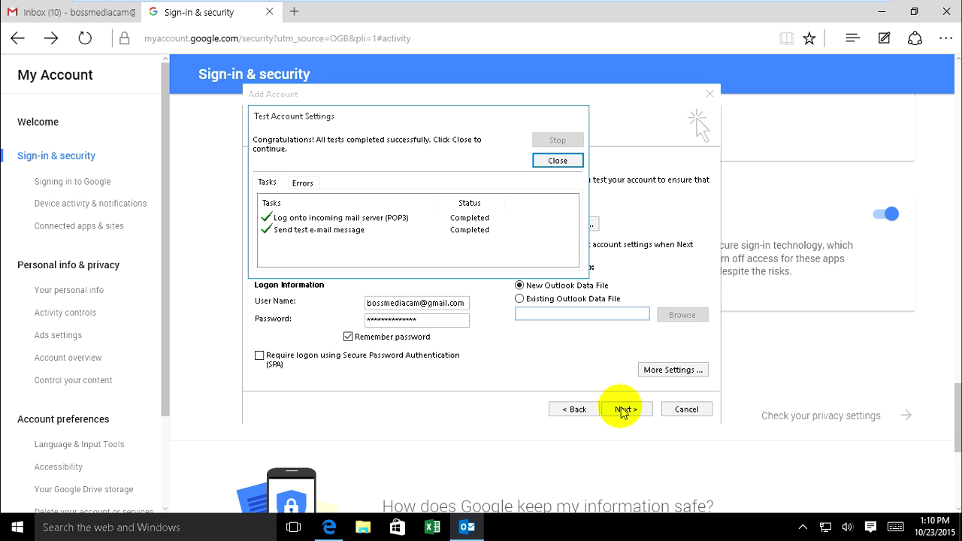
click(558, 160)
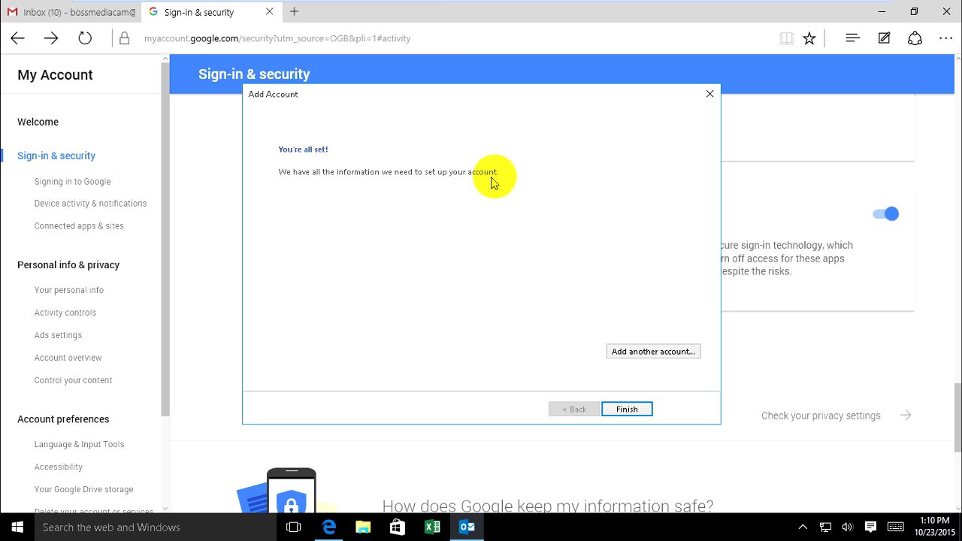
click(630, 411)
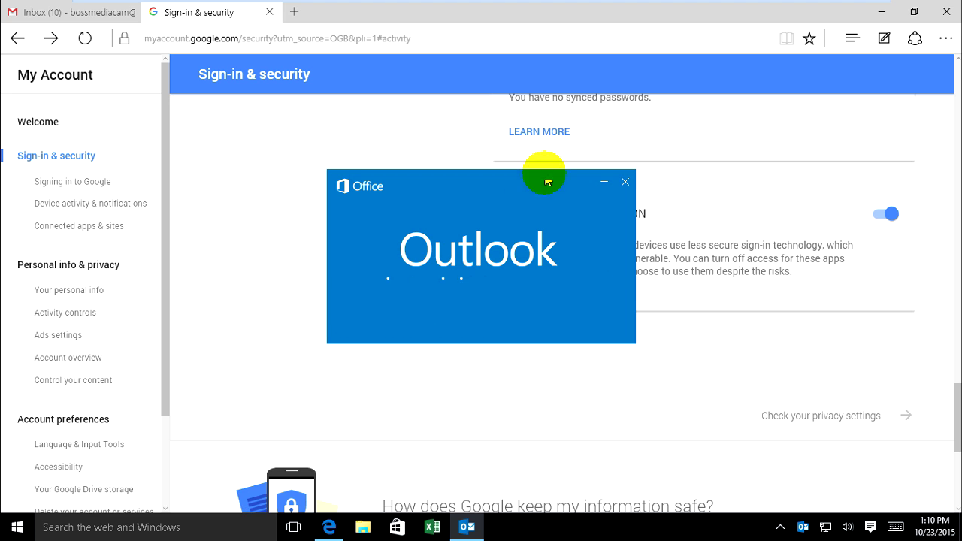
- Minimize Edge and open the Gmail account's Inbox in Outlook as messages download (15 of 92)
click(881, 12)
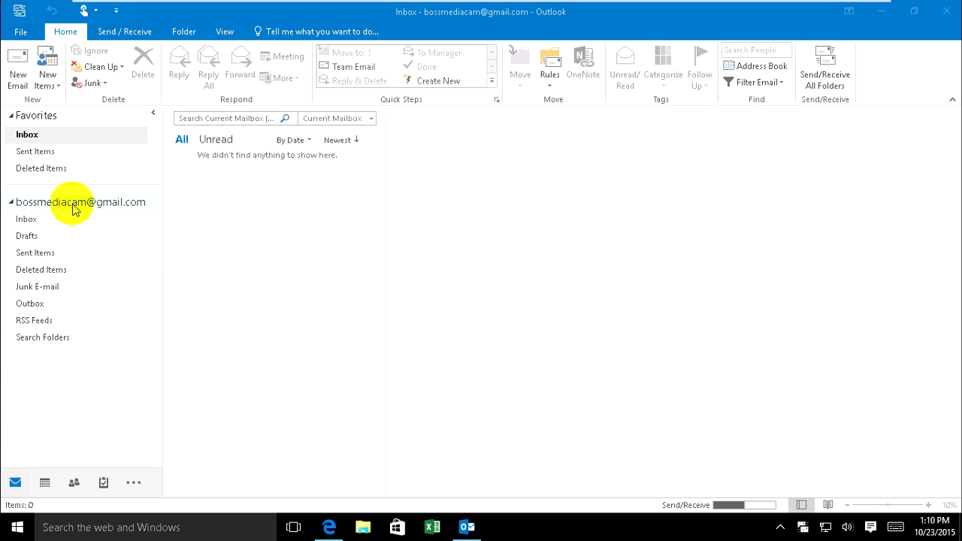
click(75, 203)
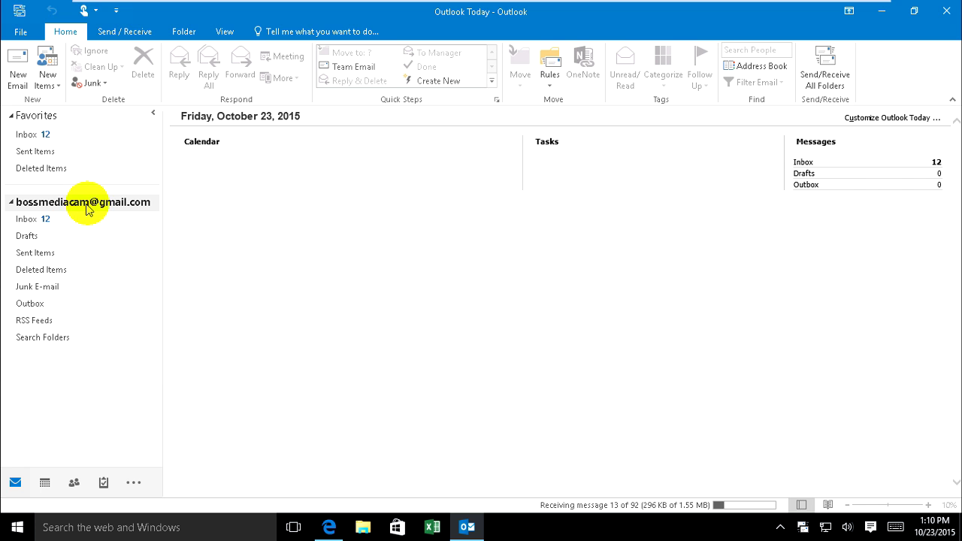
click(34, 220)
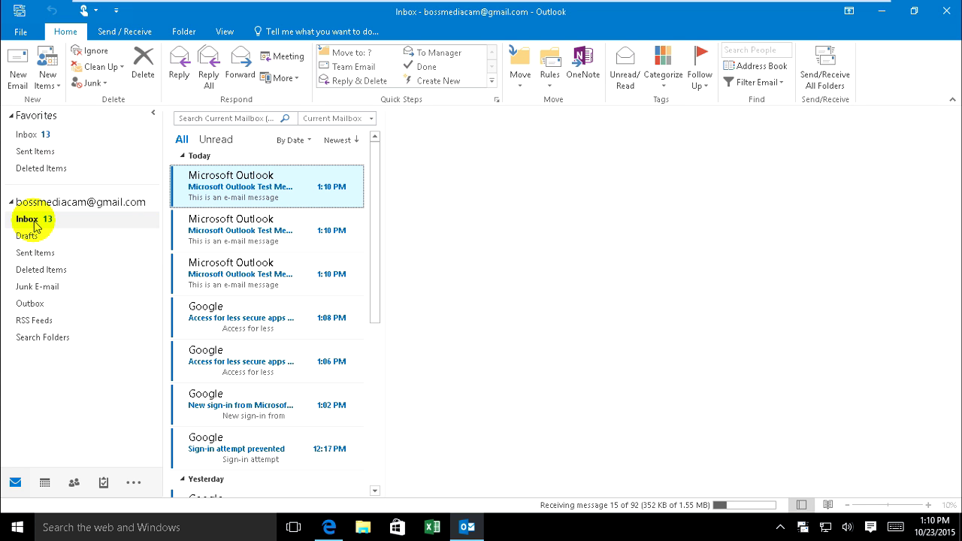